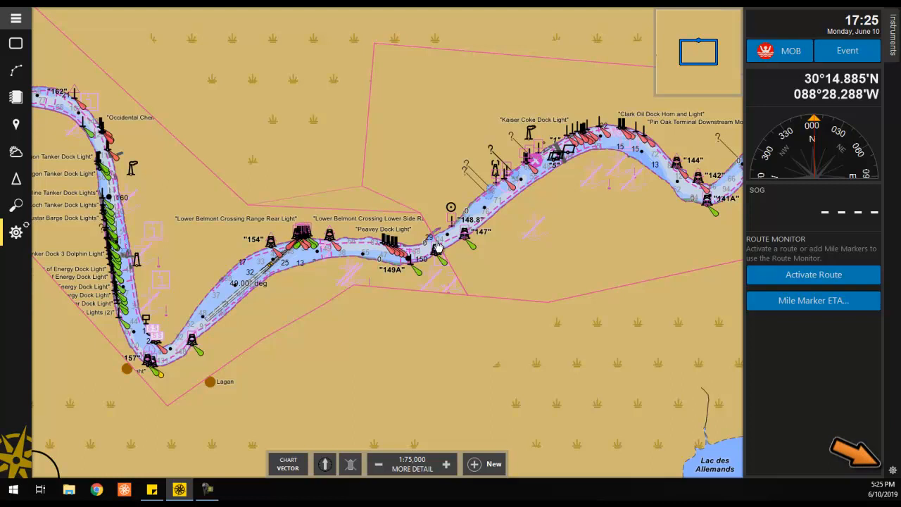
Add a Course Over Ground (COG) instrument from the Vessel Instruments category between the compass and the SOG instrument
left_click(892, 471)
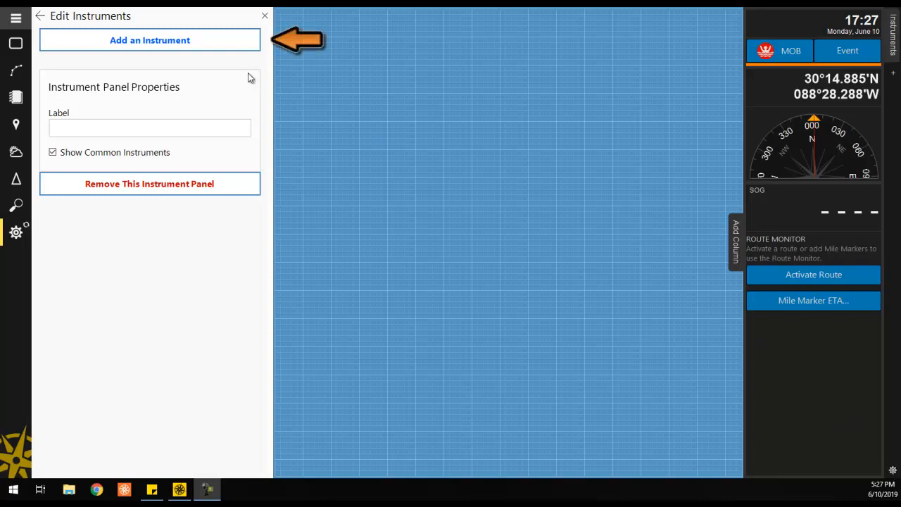
left_click(233, 45)
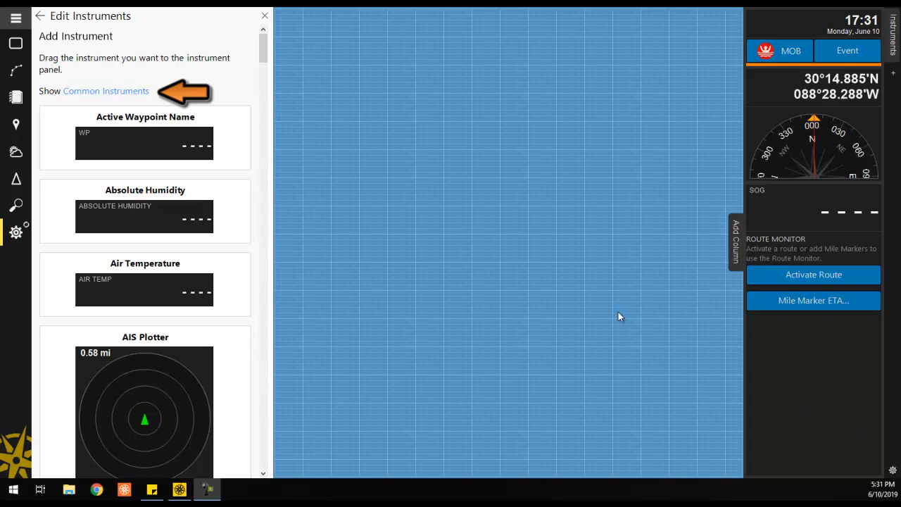
left_click(148, 94)
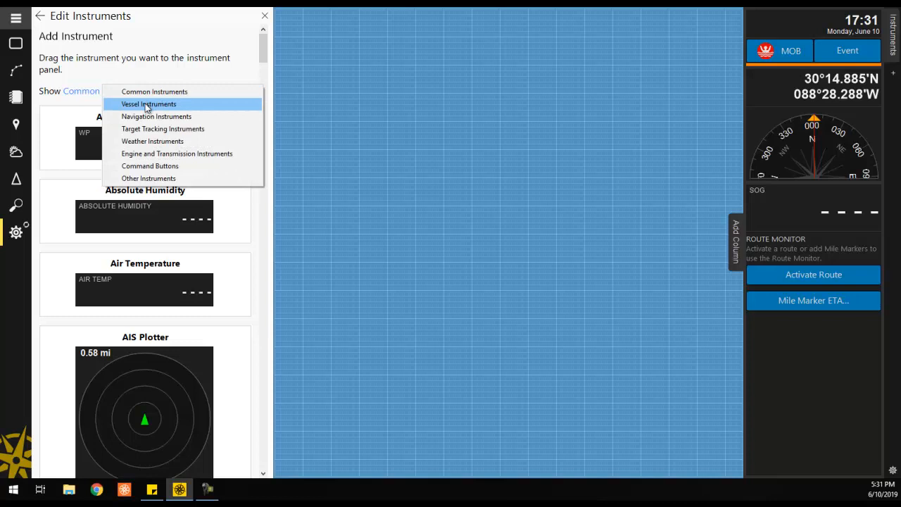
left_click(146, 104)
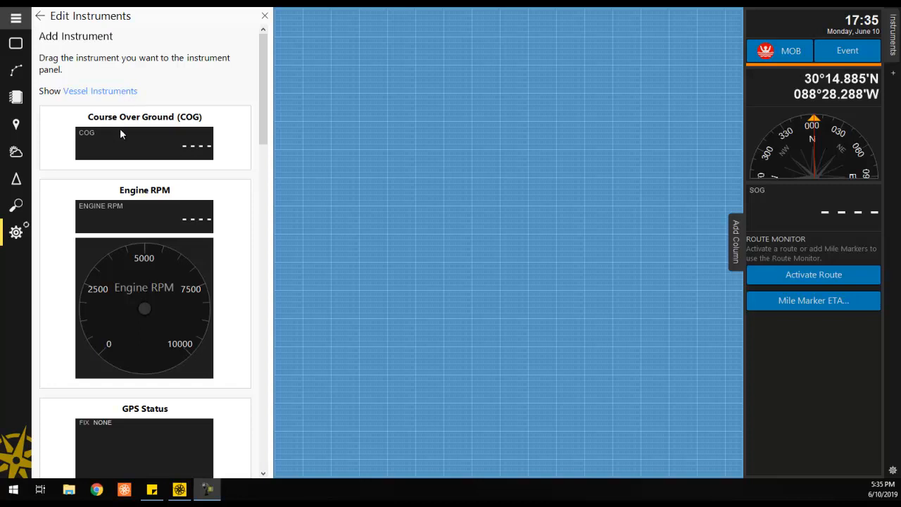
left_click_drag(121, 138, 776, 176)
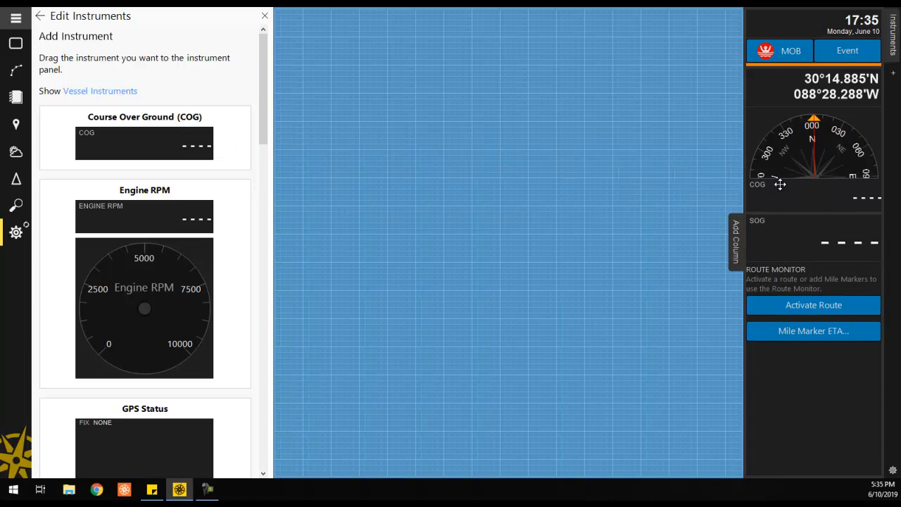
left_click(781, 187)
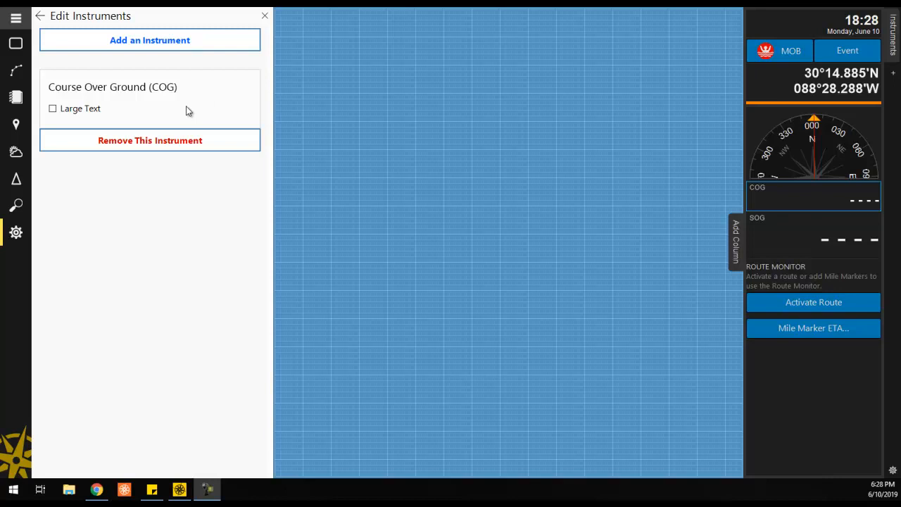
Move the COG instrument above the compass and remove the Speed Over Ground (SOG) instrument
left_click_drag(780, 184, 781, 116)
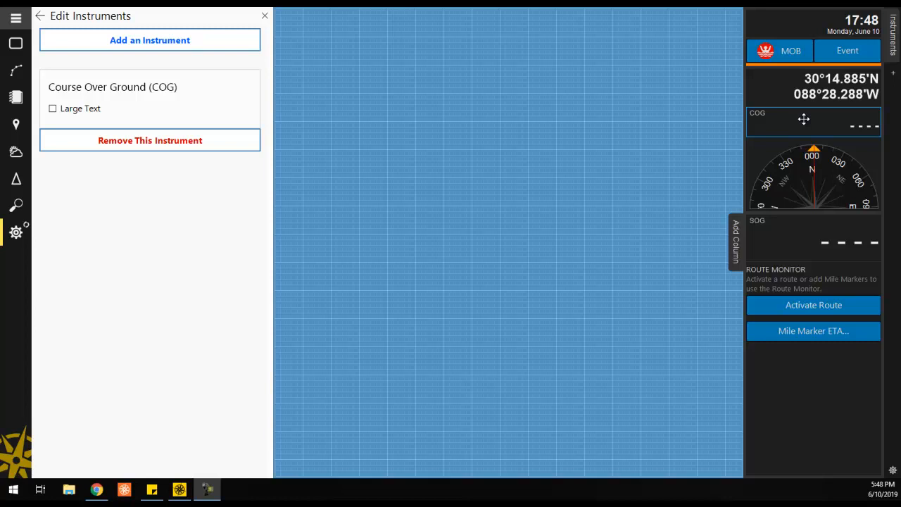
left_click(803, 229)
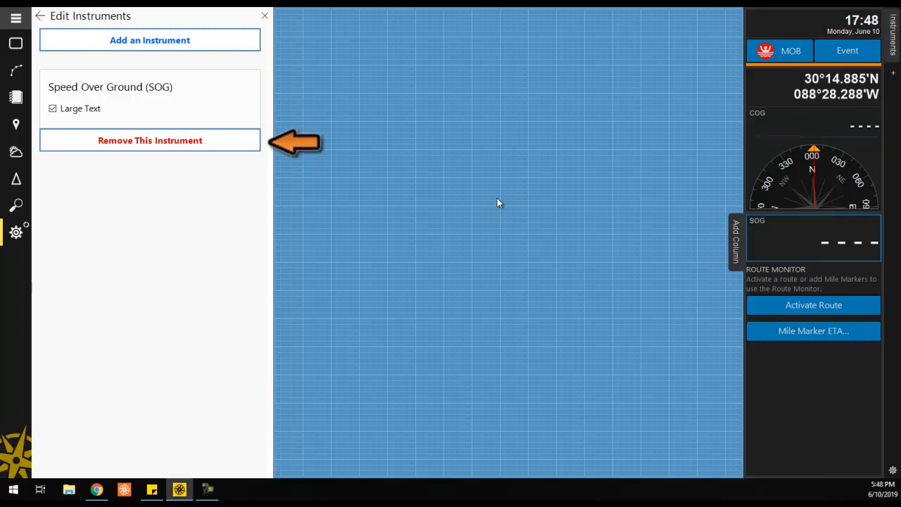
left_click(220, 140)
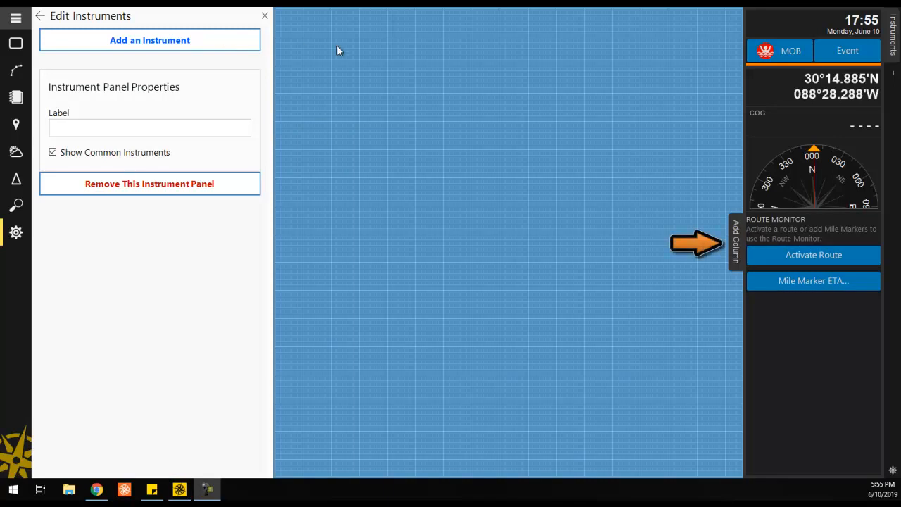
Add a second column to the instrument panel and place a GPS Status instrument in it
left_click(737, 227)
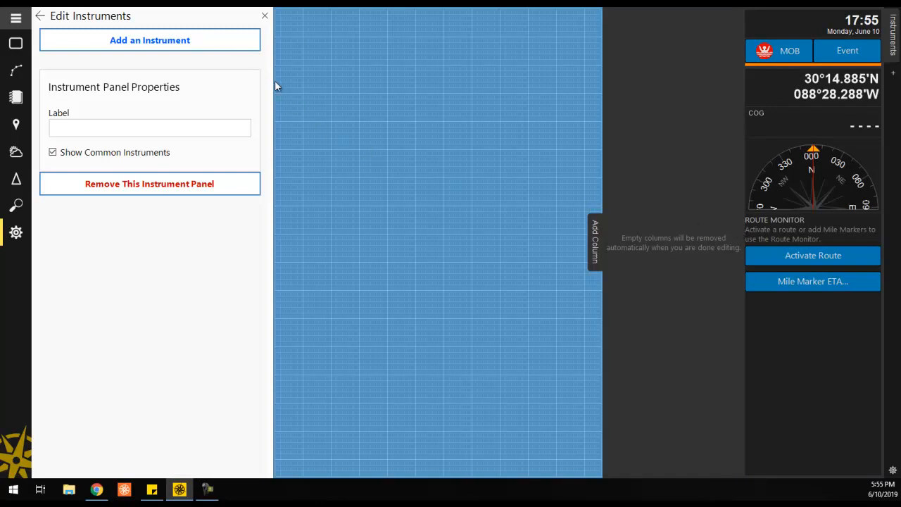
left_click(249, 47)
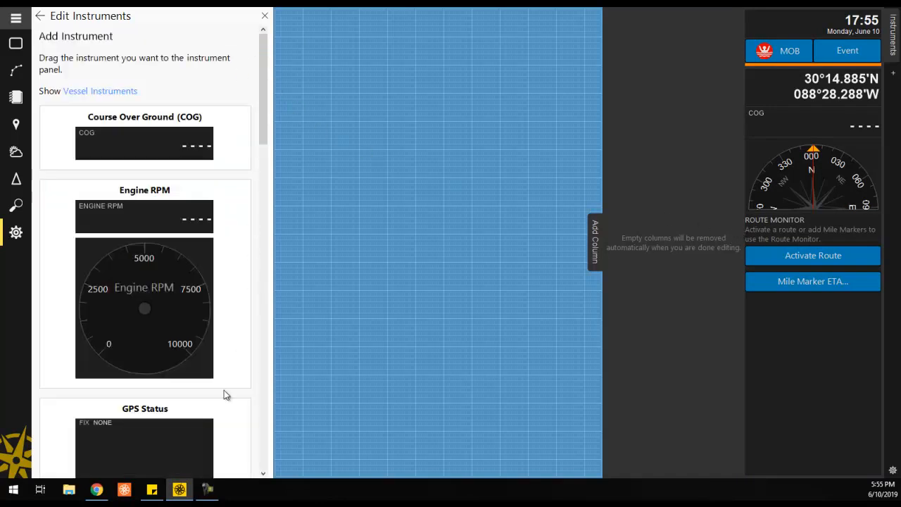
left_click_drag(204, 445, 713, 35)
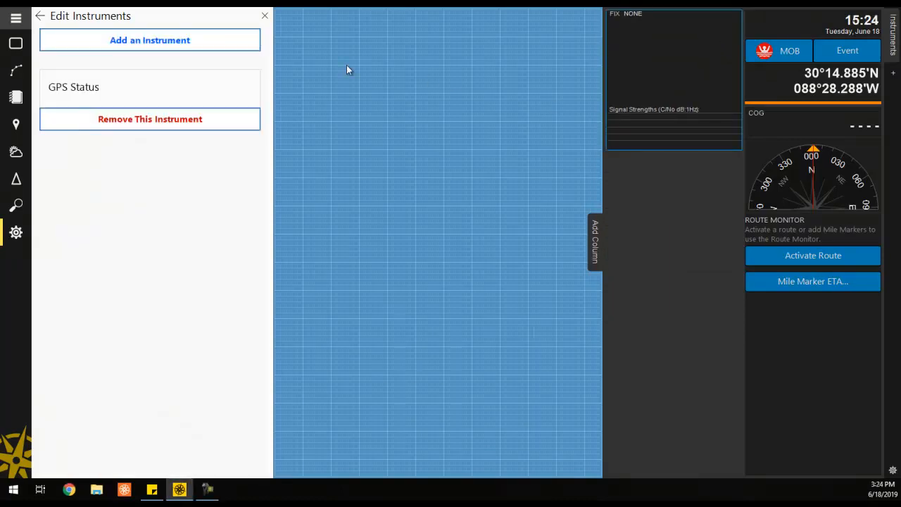
Add the round compass version of the Heading (HDG) instrument below GPS Status in the second column
left_click(243, 47)
left_click_drag(266, 65, 260, 181)
left_click_drag(166, 206, 645, 199)
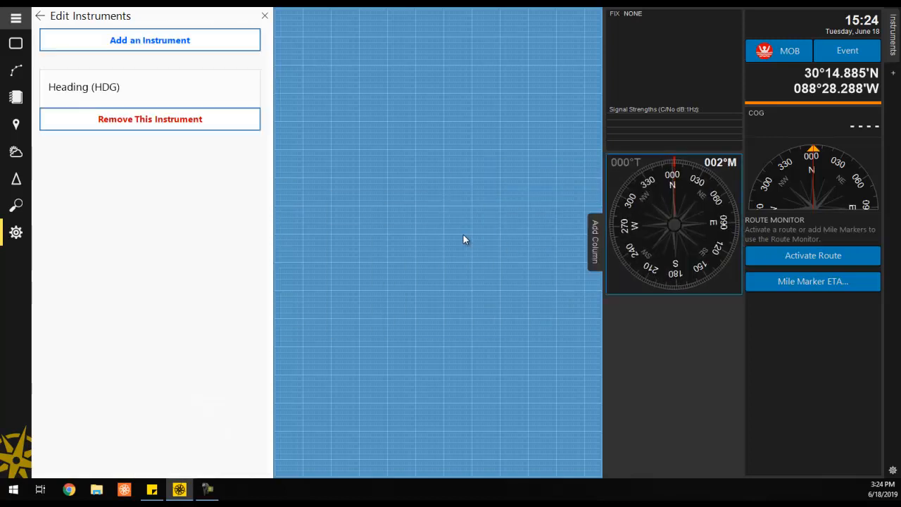
Add a Lateral Slide instrument below the heading compass in the second column
left_click(165, 53)
left_click_drag(265, 83, 259, 241)
left_click_drag(157, 261, 636, 329)
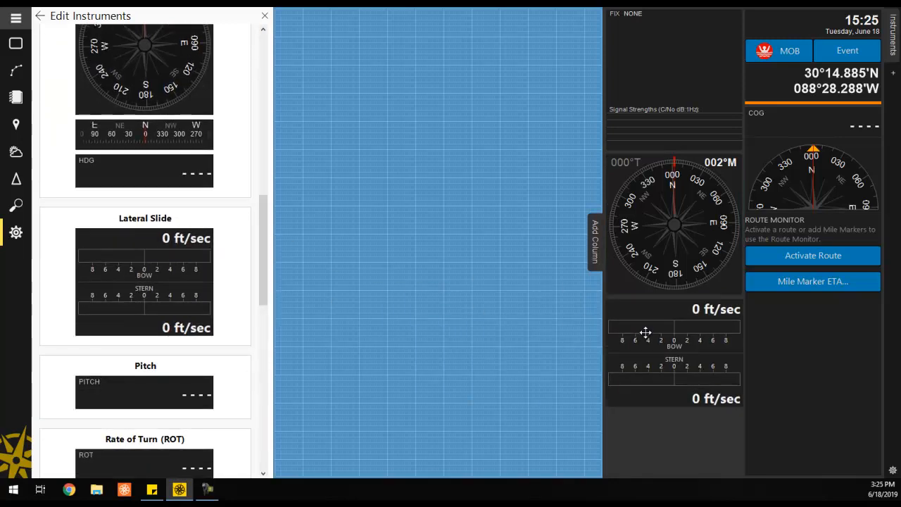
Add the scale version of the Rate of Turn (ROT) instrument below Lateral Slide and close instrument editing
left_click(252, 40)
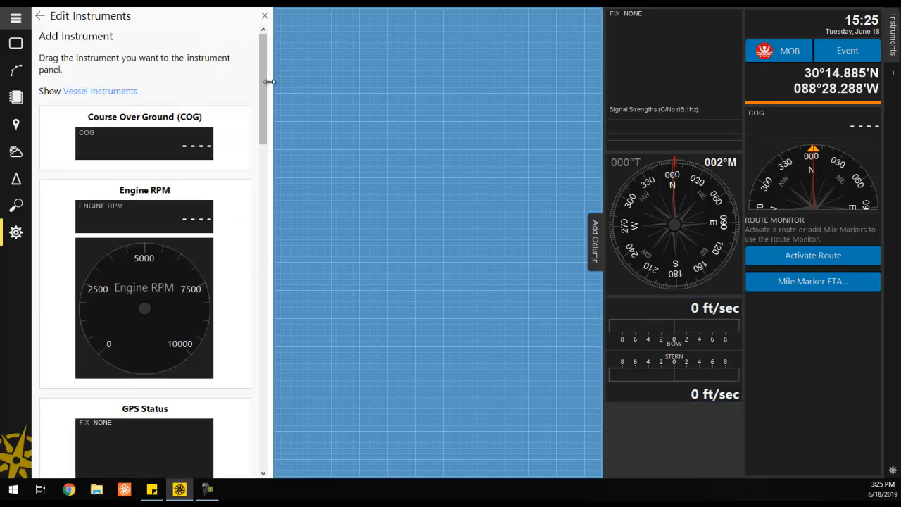
left_click_drag(266, 83, 263, 311)
left_click_drag(144, 247, 561, 431)
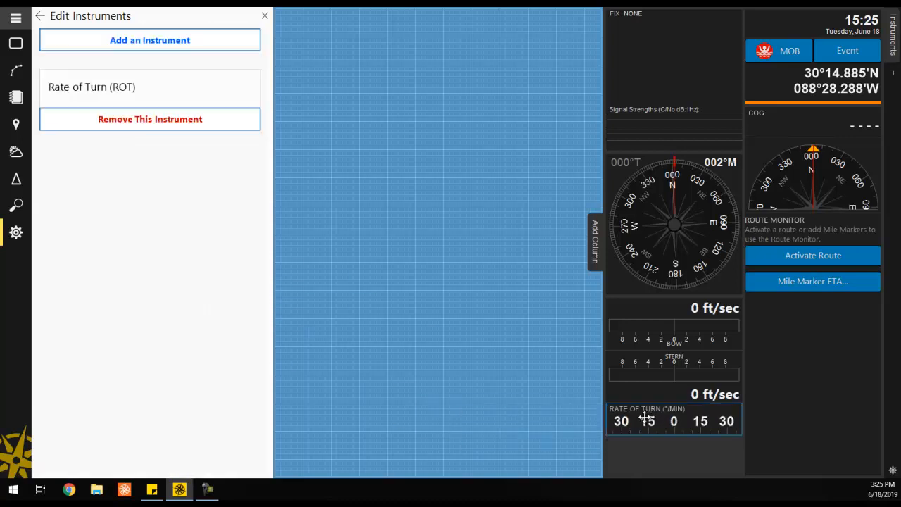
left_click(262, 16)
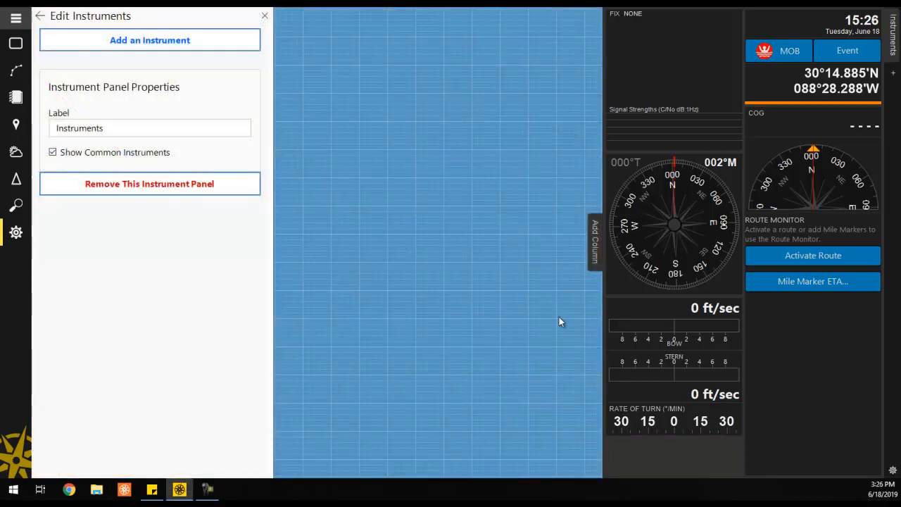
Remove the Rate of Turn, Lateral Slide, Heading and GPS Status instruments from the second column
left_click(622, 422)
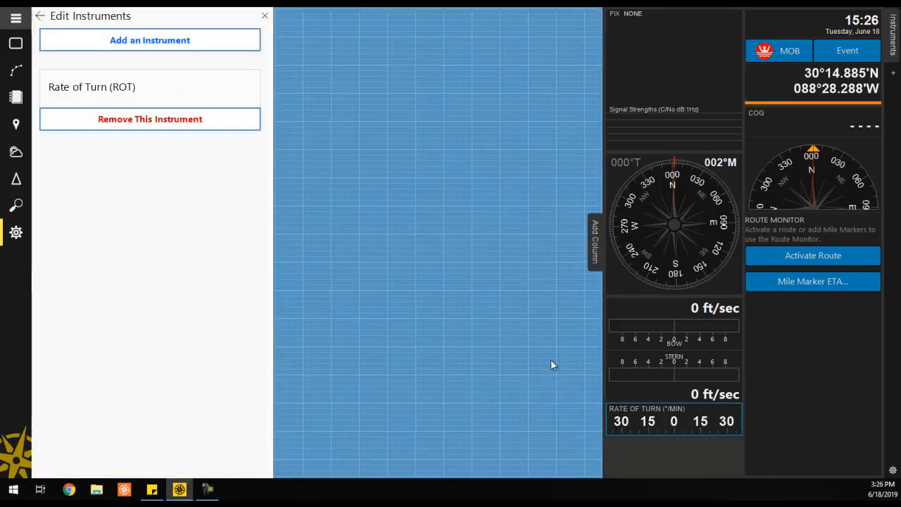
left_click(200, 118)
left_click(623, 365)
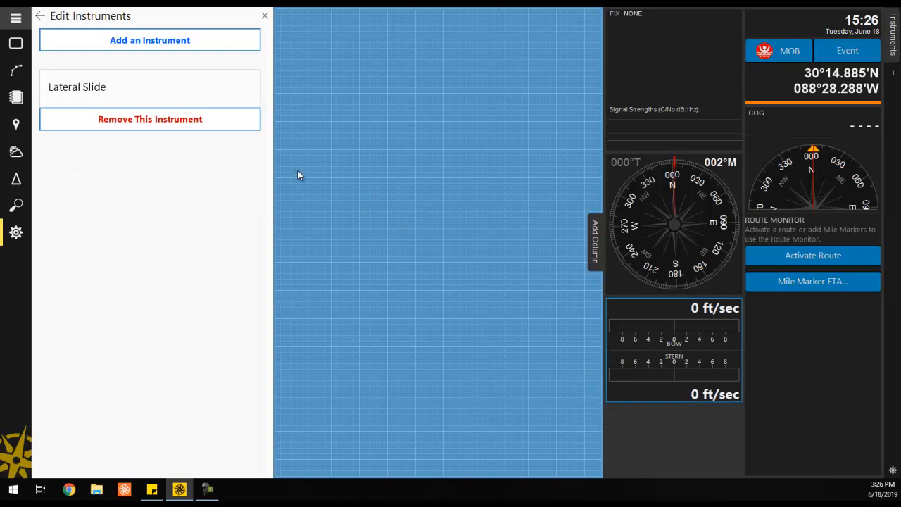
left_click(219, 125)
left_click(635, 221)
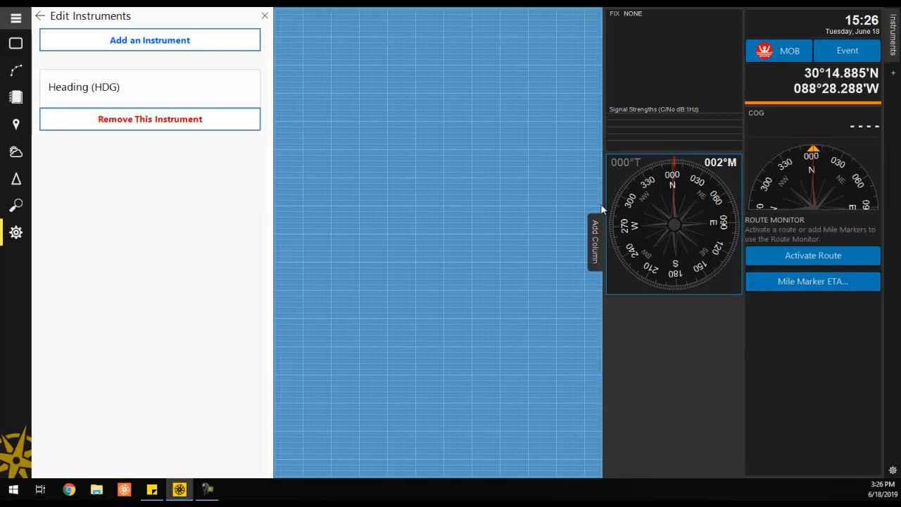
left_click(214, 119)
left_click(634, 84)
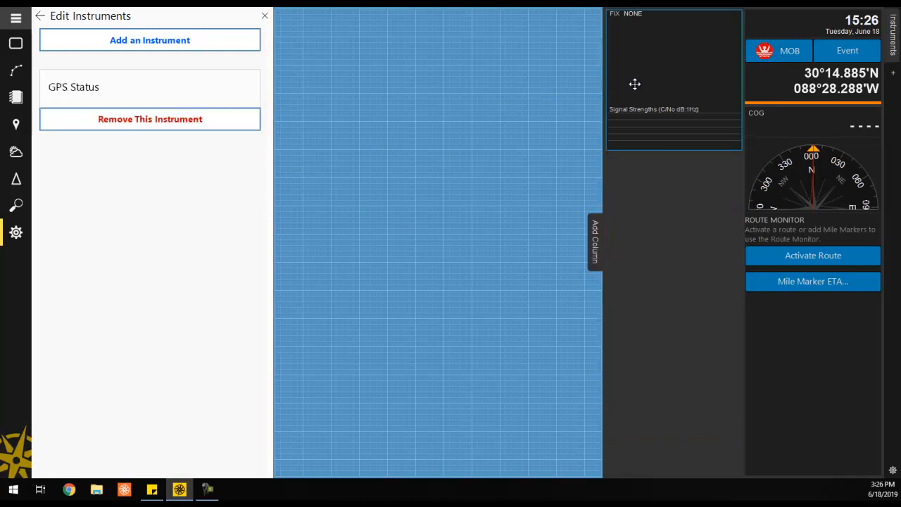
left_click(244, 118)
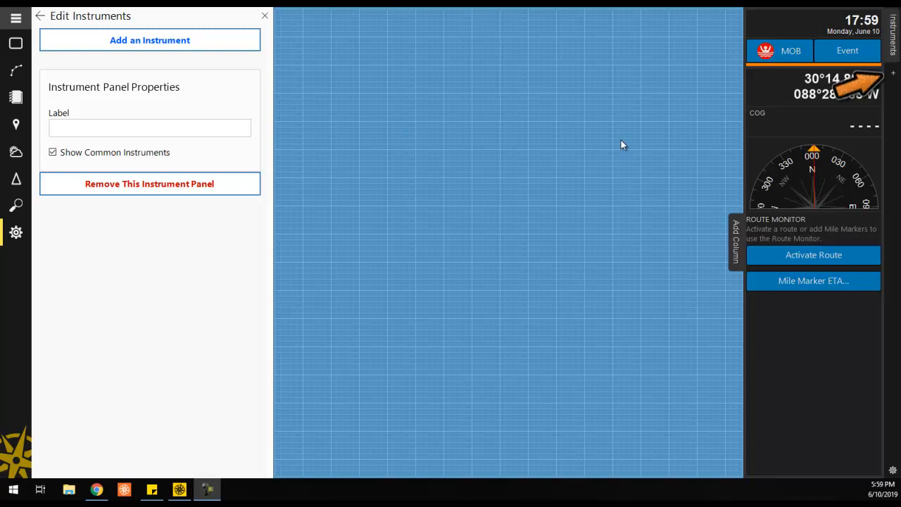
Create a second instrument panel and label it Weather
left_click(892, 75)
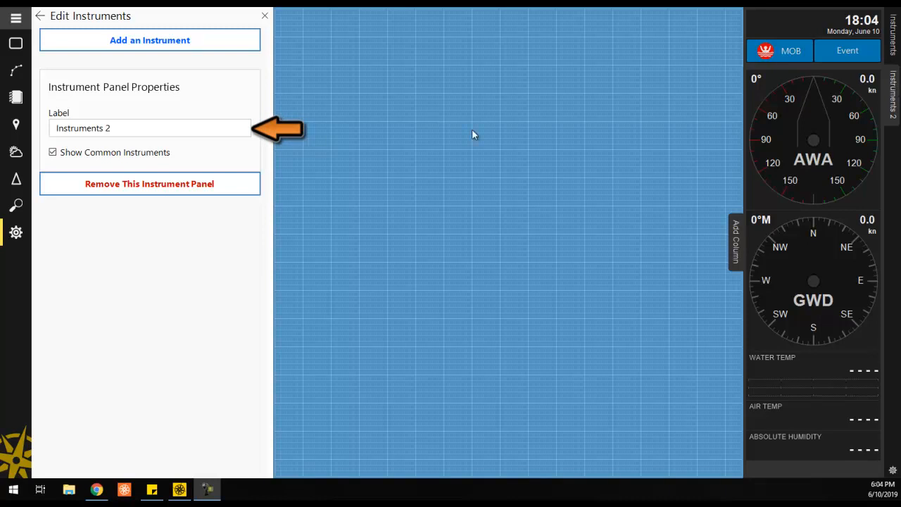
left_click_drag(141, 127, 51, 130)
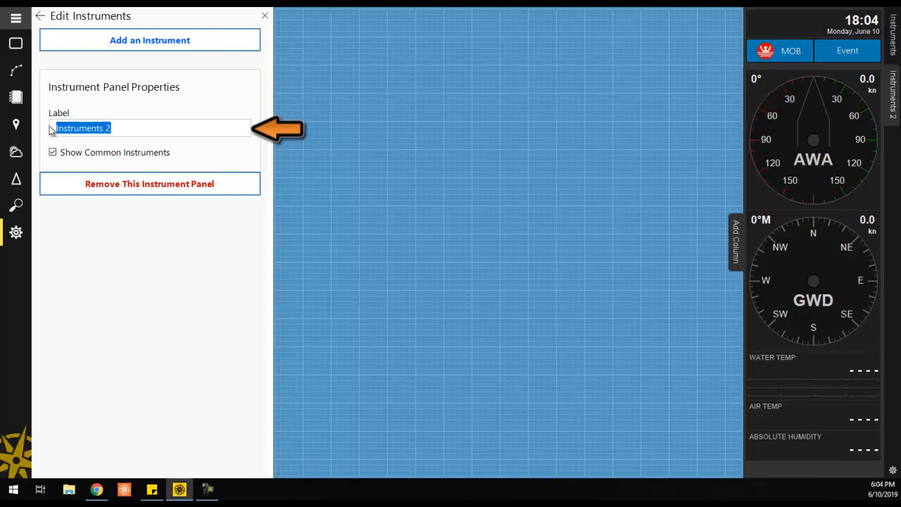
type("Weather")
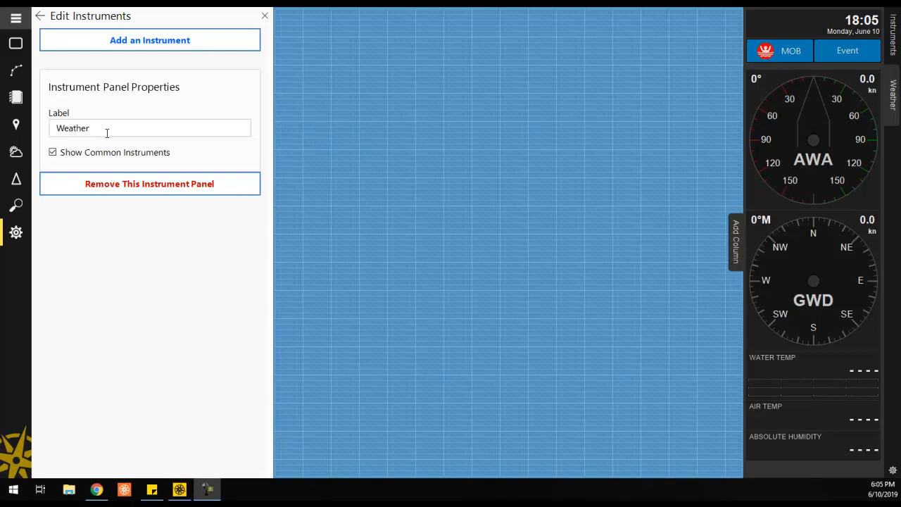
Switch to the original Instruments panel and change its label to Navigation
left_click(892, 33)
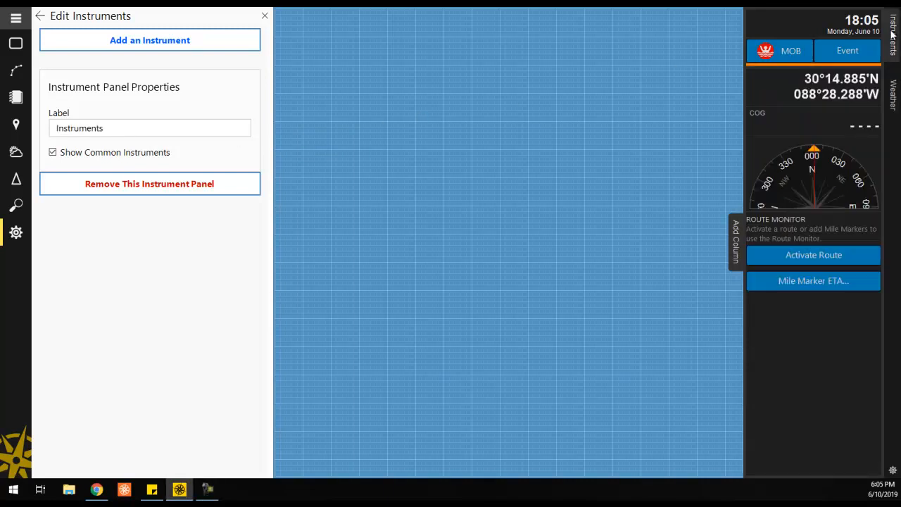
left_click_drag(155, 127, 56, 133)
type("Navigation")
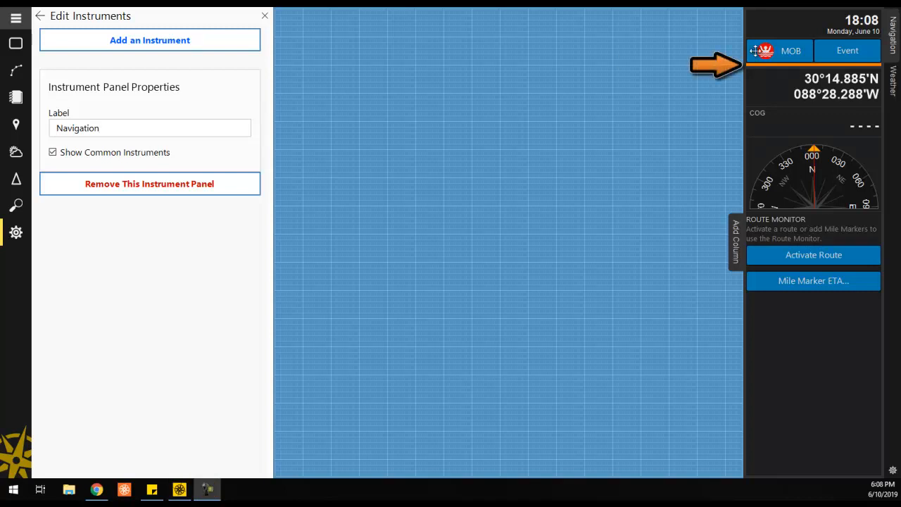
Extend the common instruments area to include the position readout, and turn off common instruments for the AIS panel
left_click(780, 76)
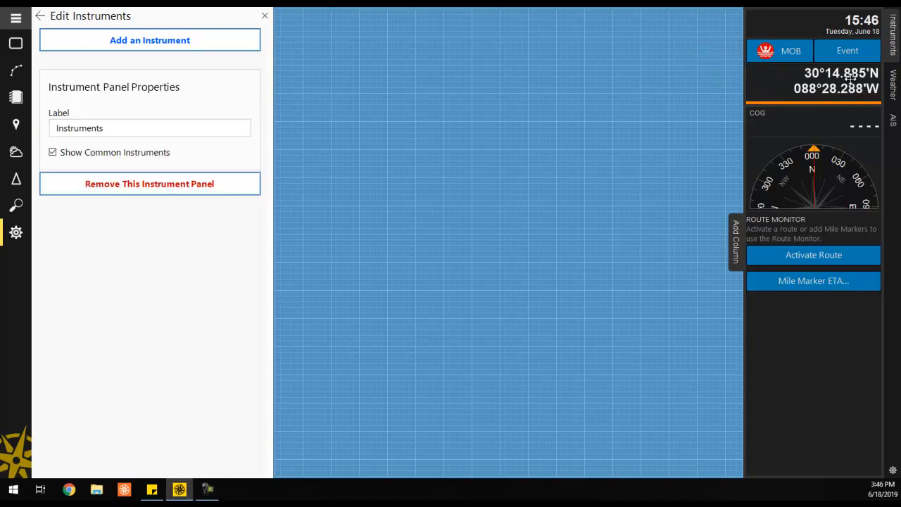
left_click(891, 84)
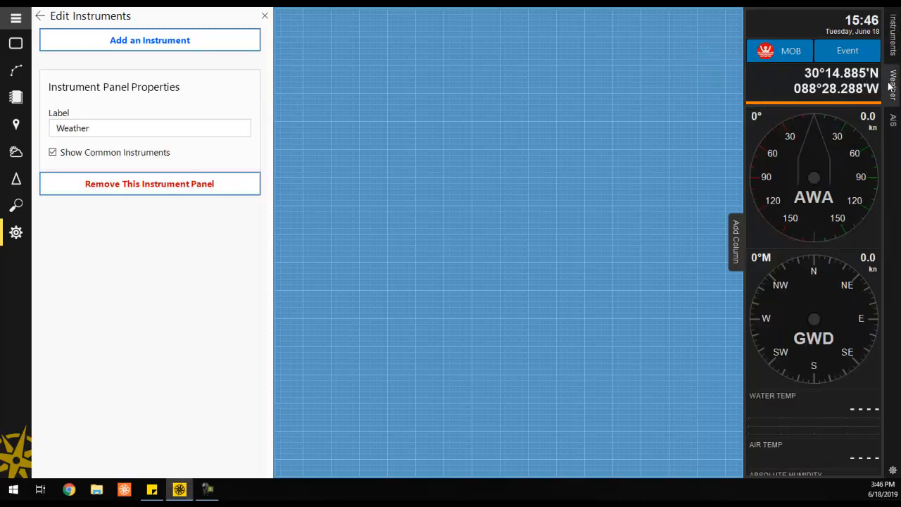
left_click(893, 119)
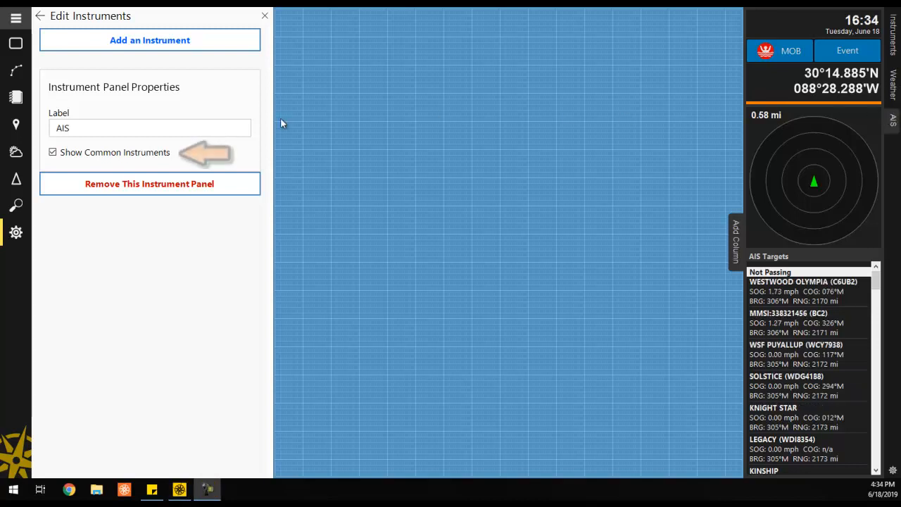
left_click(54, 152)
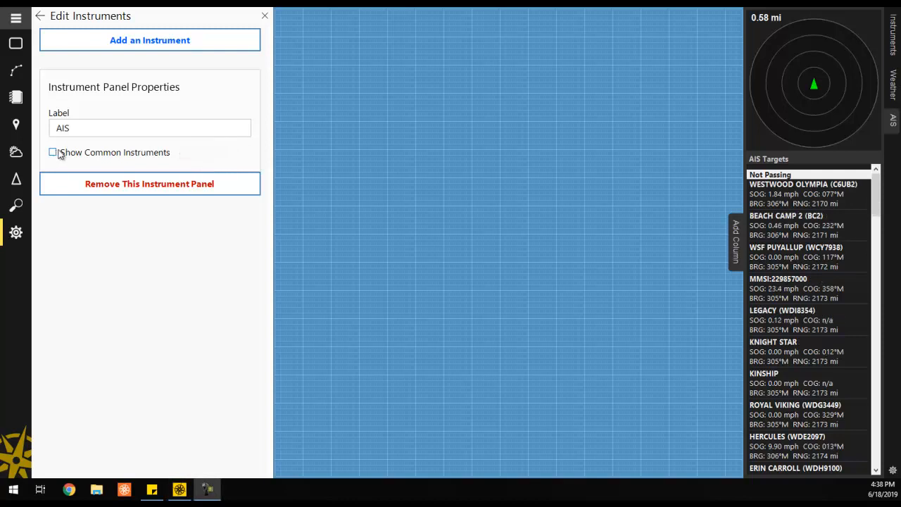
Remove the AIS instrument panel and finish editing the instruments
left_click(133, 184)
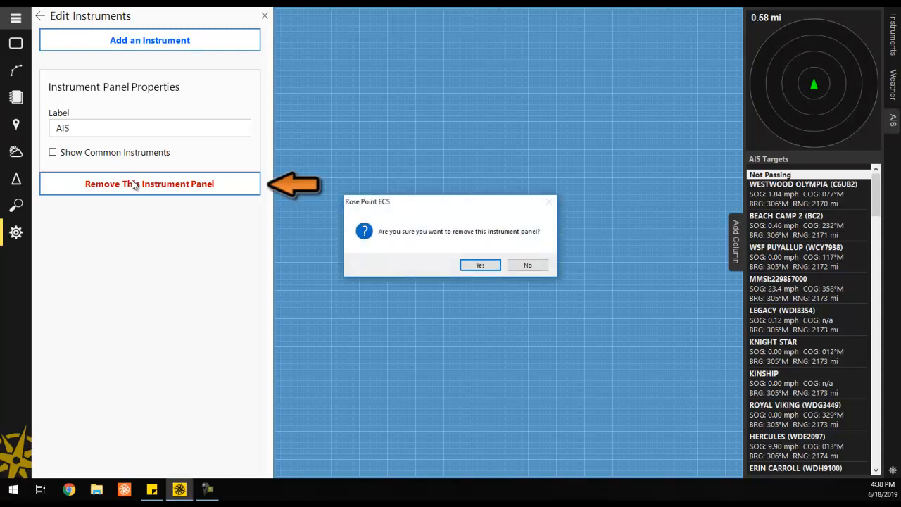
left_click(471, 269)
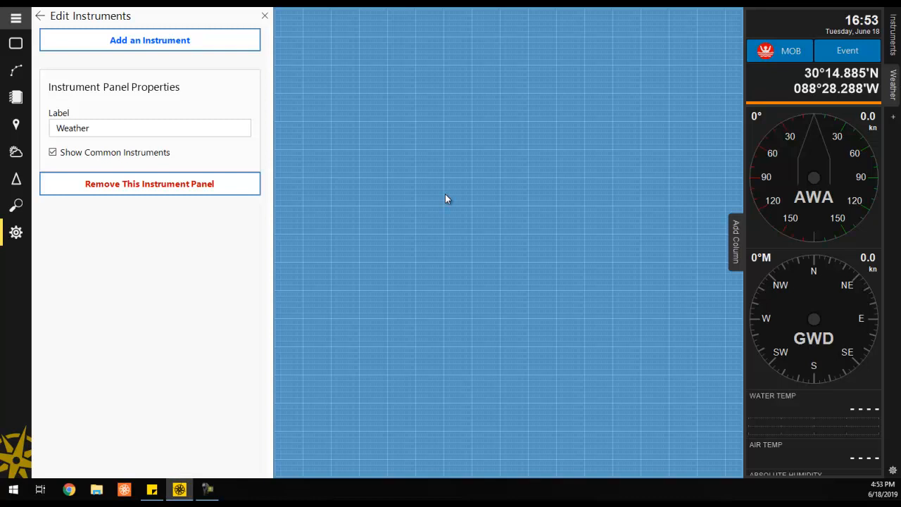
left_click(264, 17)
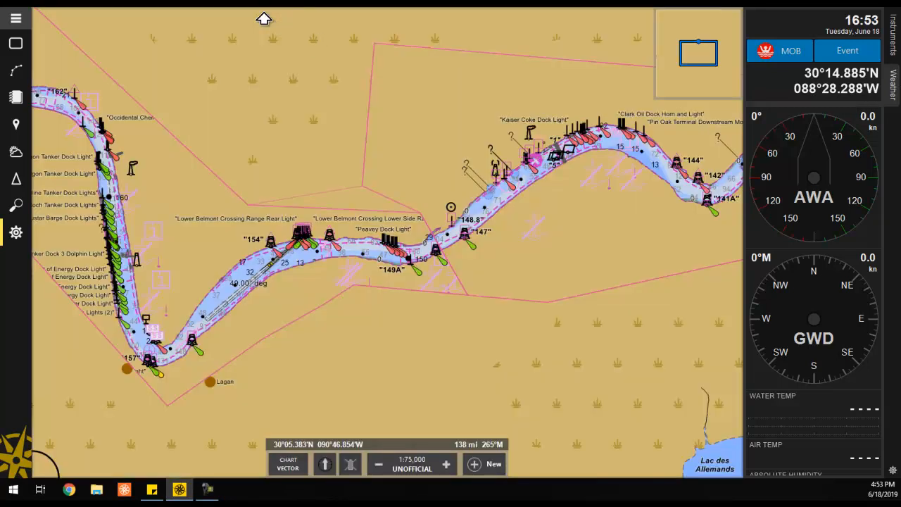